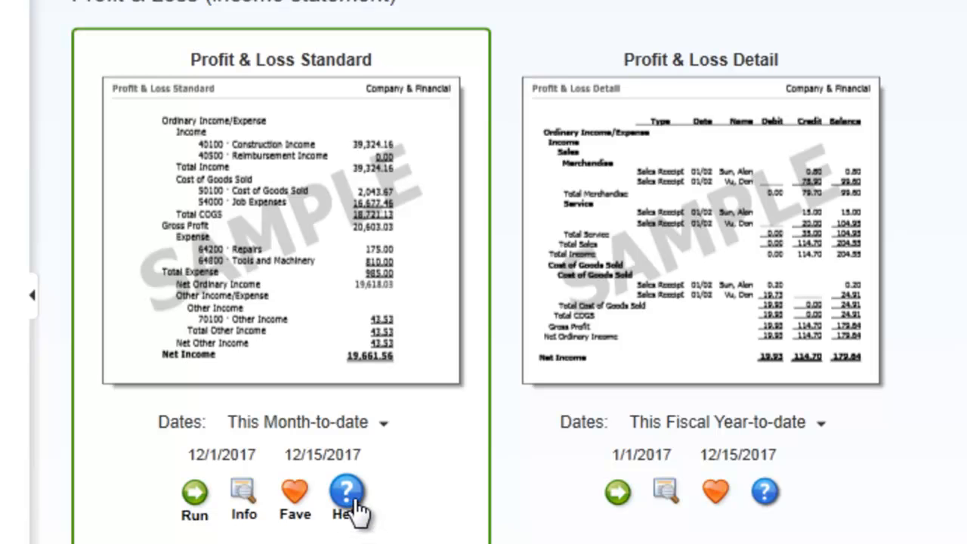
Run the Profit & Loss Standard report for This Month-to-date.
left_click(383, 423)
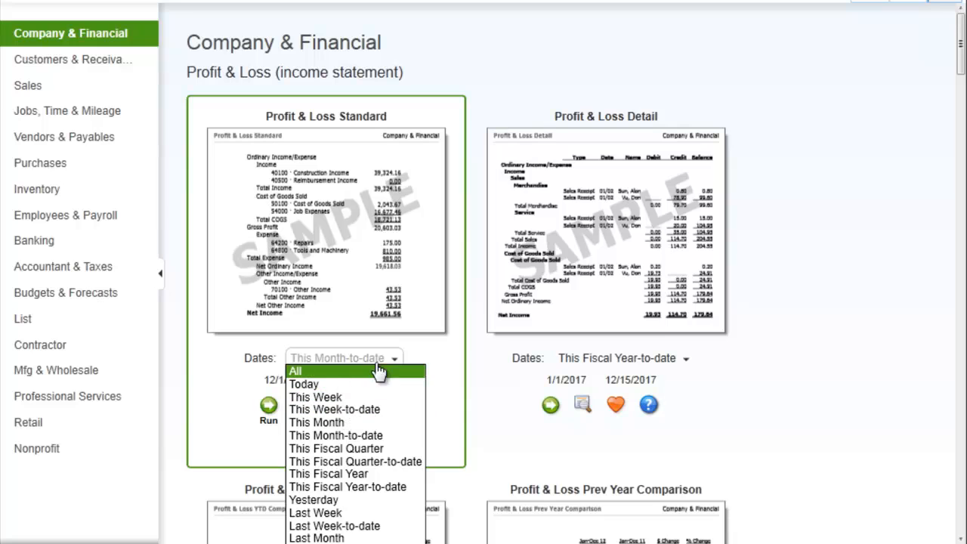
left_click(399, 358)
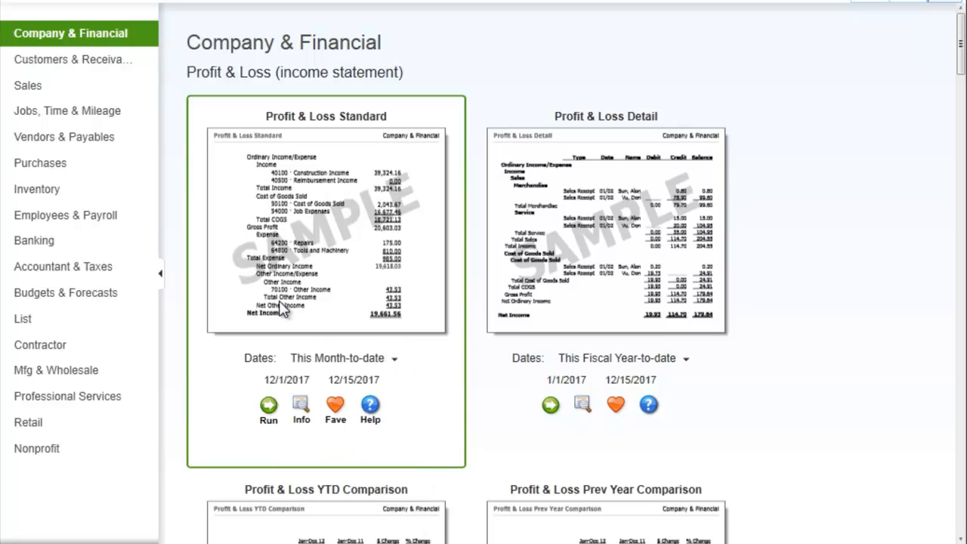
left_click(269, 407)
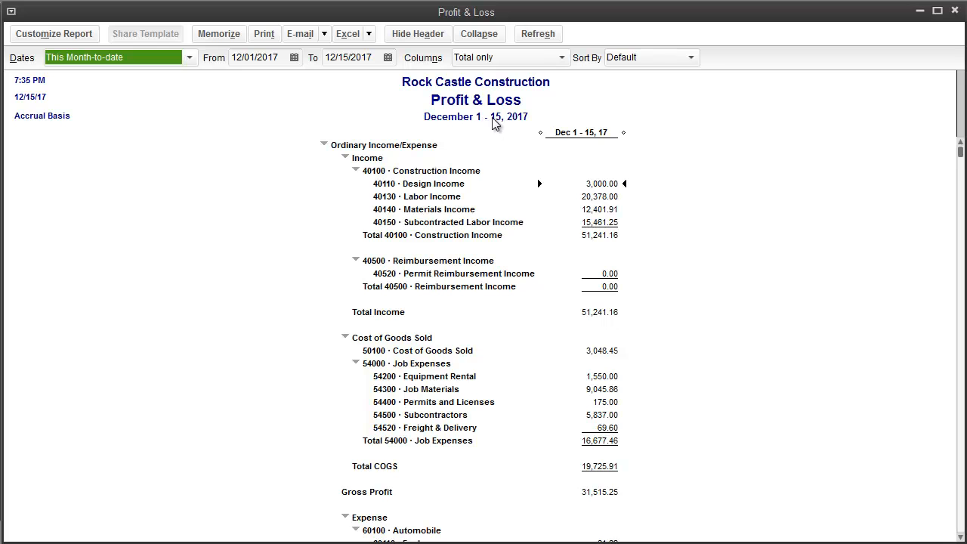
Set the Profit & Loss report's date range to This Fiscal Year.
left_click(99, 61)
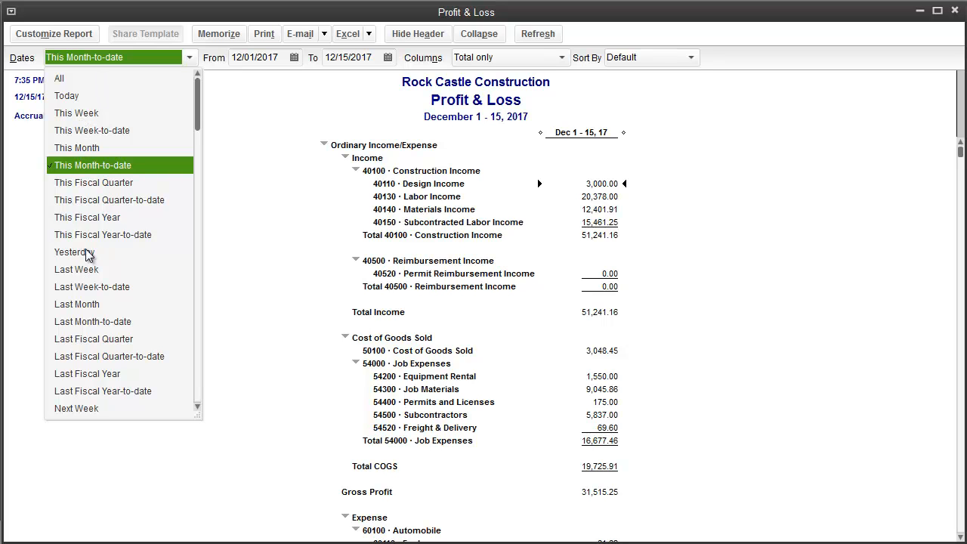
scroll(86, 316, "down", 2)
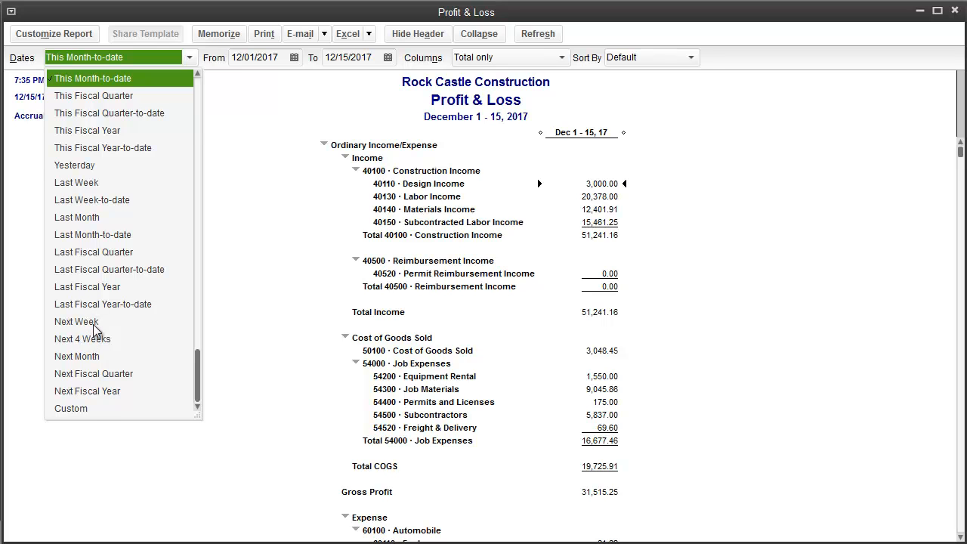
scroll(95, 330, "up", 2)
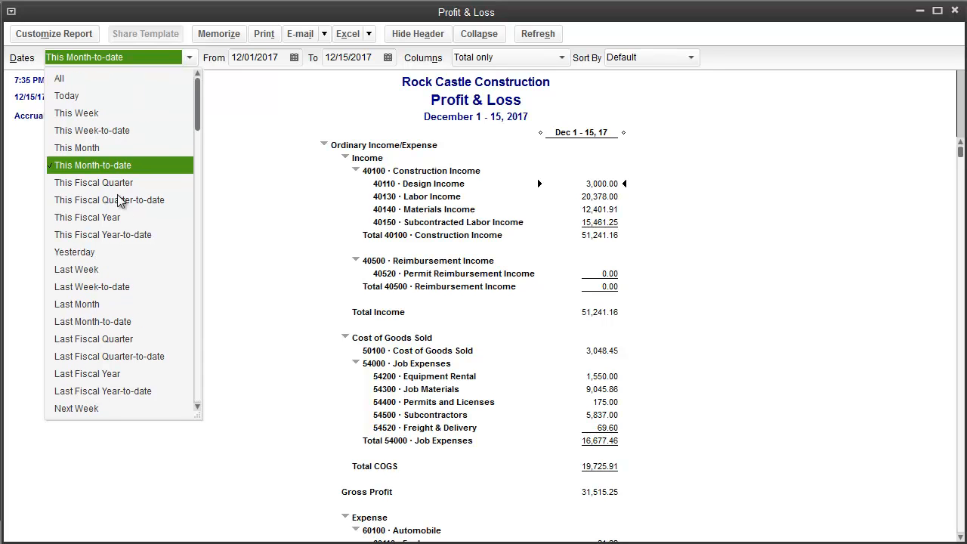
left_click(81, 218)
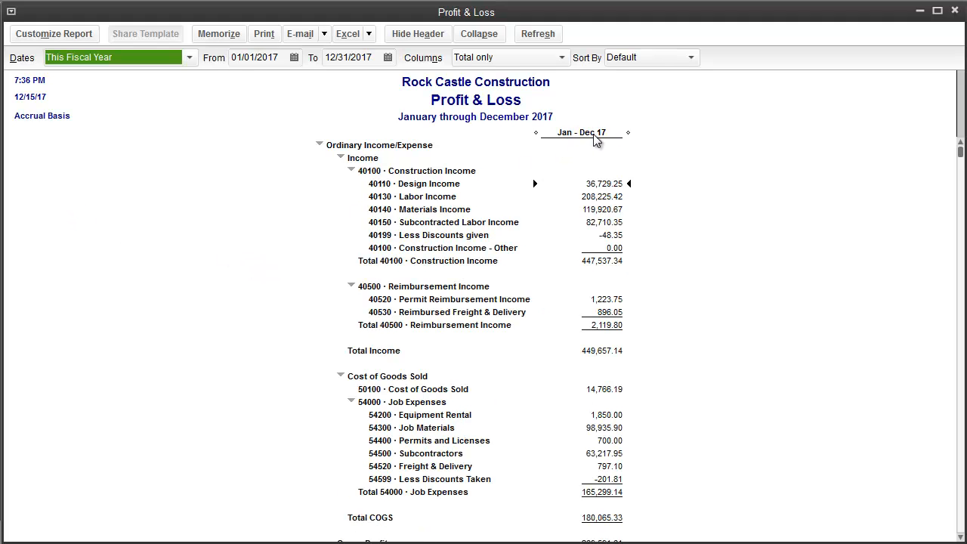
Set the report's start date to 02/01/2017 and refresh the figures.
left_click(294, 57)
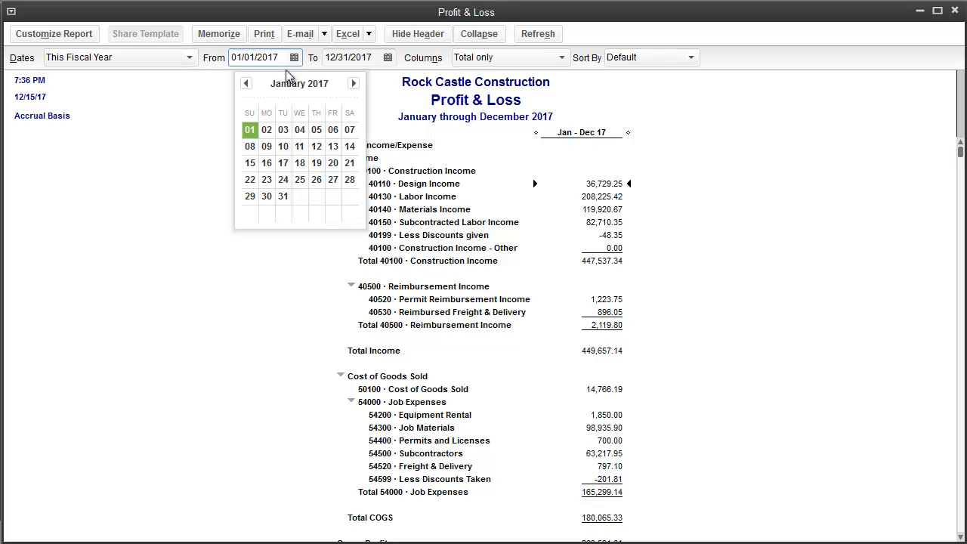
left_click(354, 83)
left_click(284, 168)
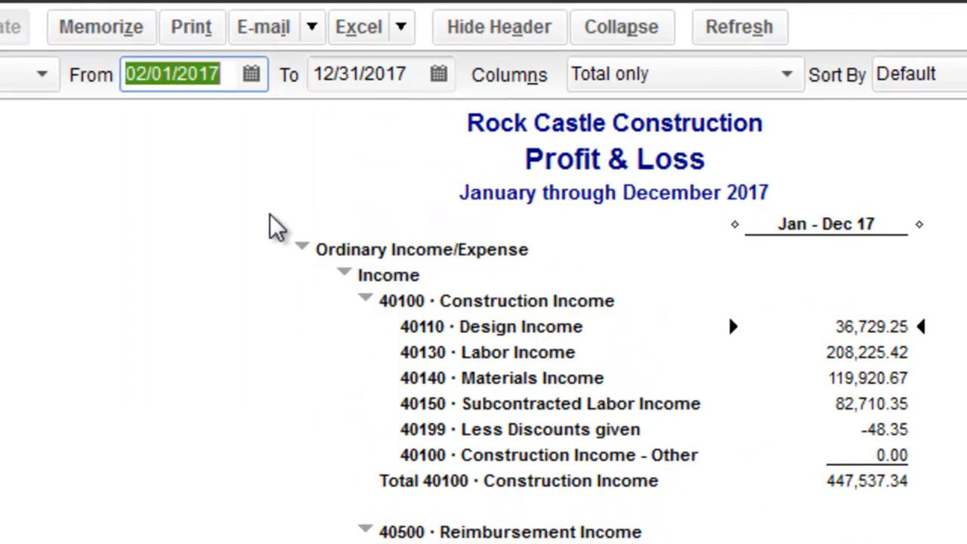
left_click(747, 37)
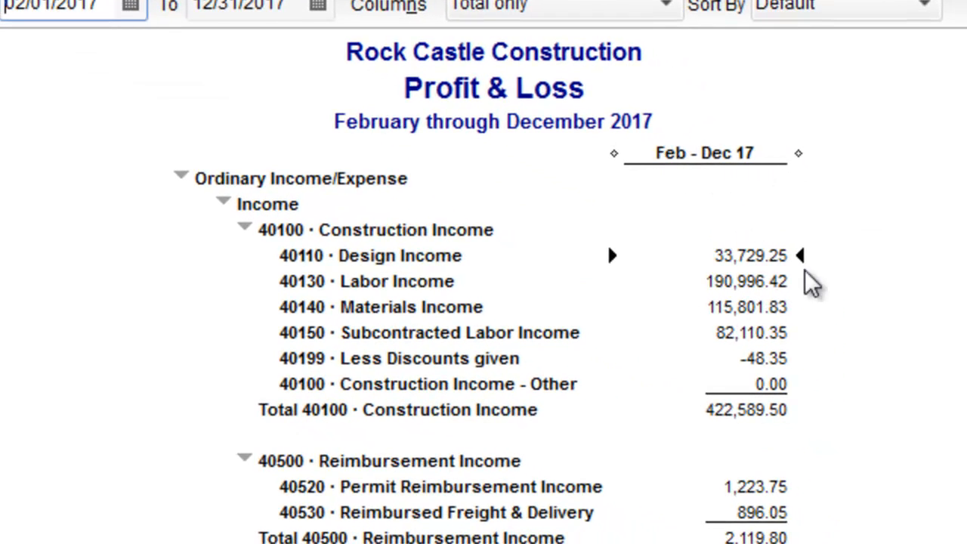
Try resizing the amount column, then collapse and re-expand the 40100 Construction Income accounts.
left_click_drag(794, 157, 877, 160)
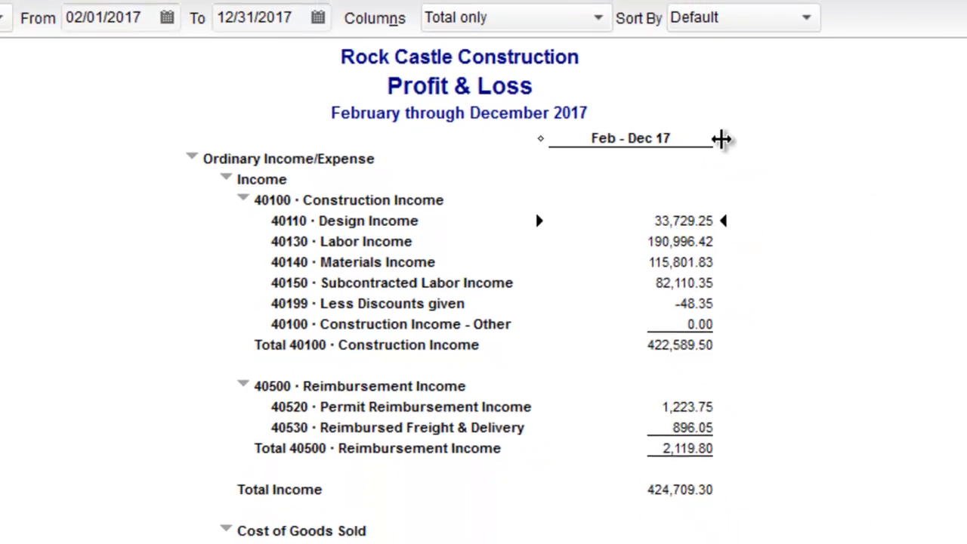
left_click(257, 176)
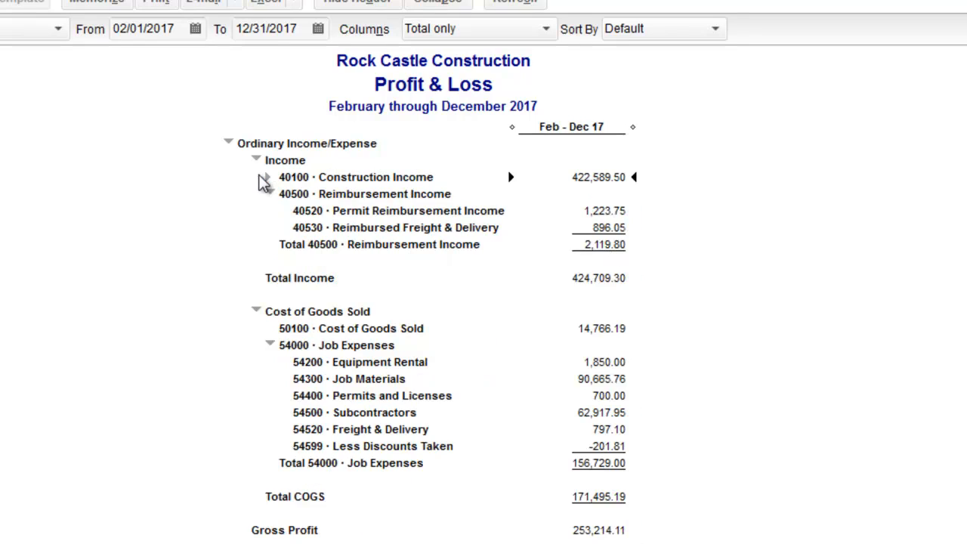
left_click(269, 178)
left_click(270, 177)
left_click(269, 179)
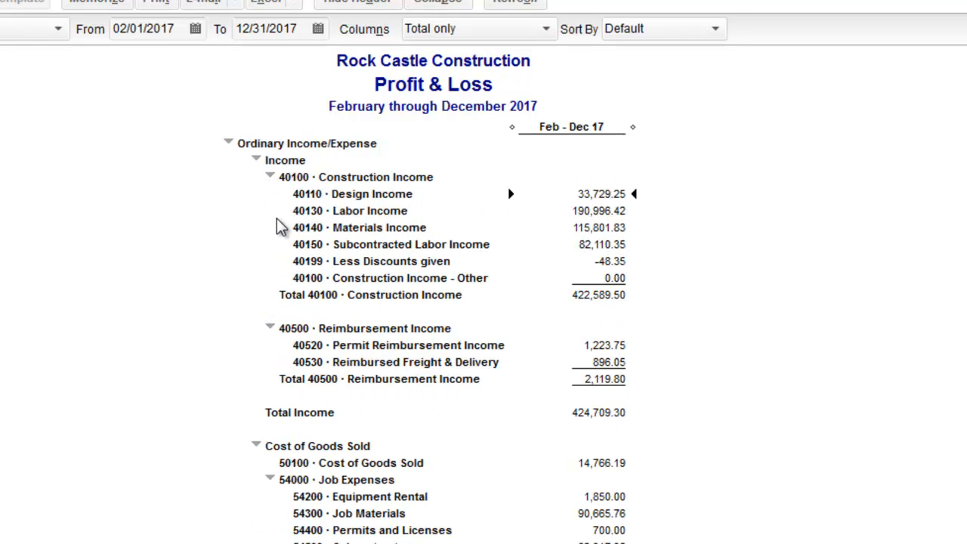
left_click(714, 29)
left_click(716, 30)
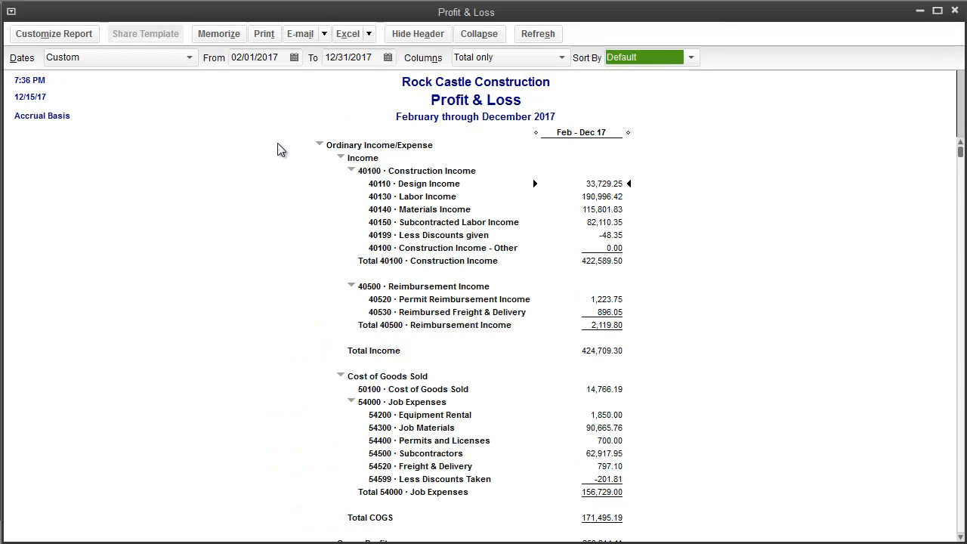
Customize the report to use the Cash basis and add a Year-To-Date subcolumn.
left_click(65, 38)
left_click_drag(227, 146, 110, 64)
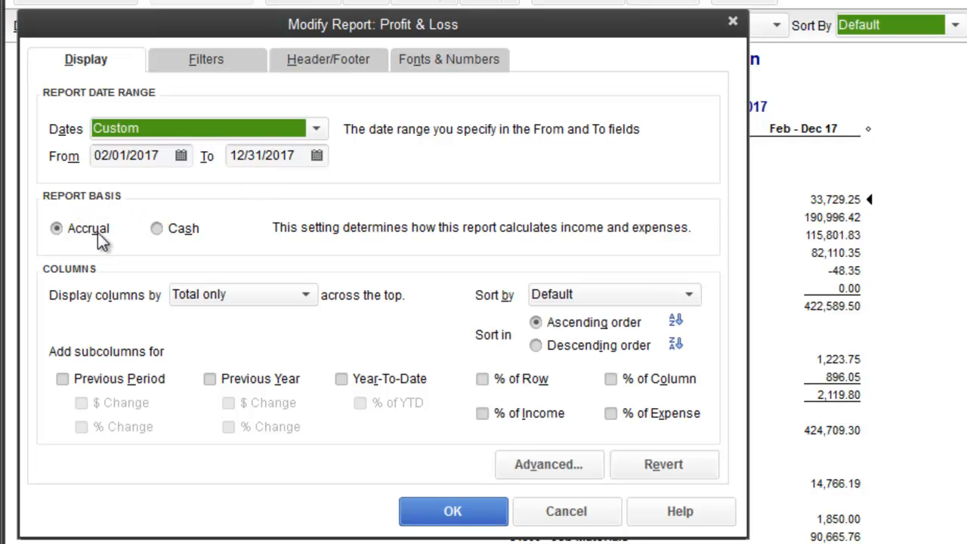
left_click(160, 231)
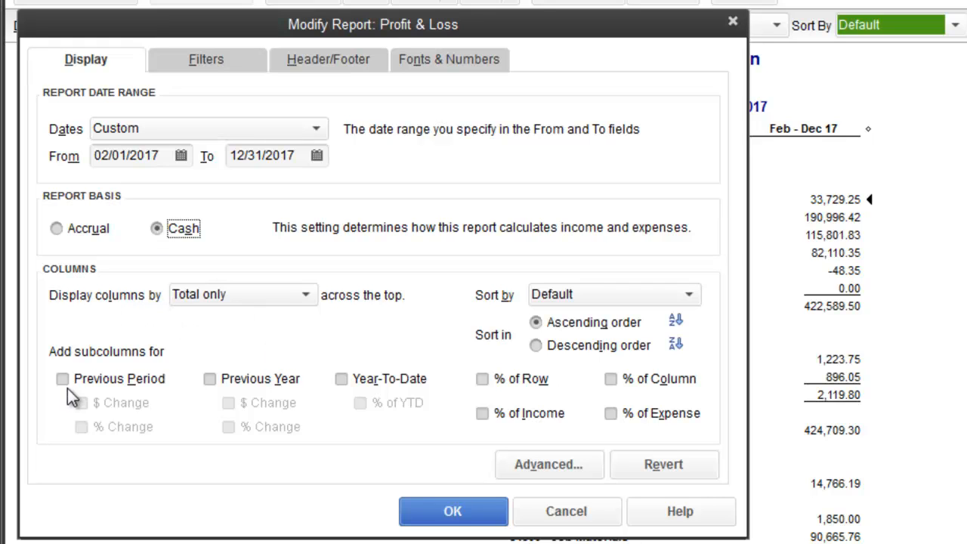
left_click(306, 296)
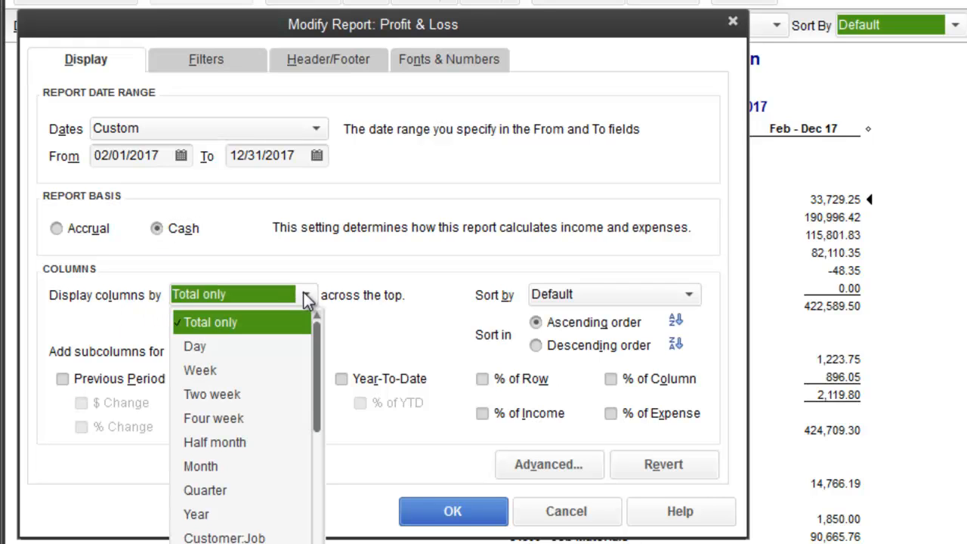
left_click(307, 296)
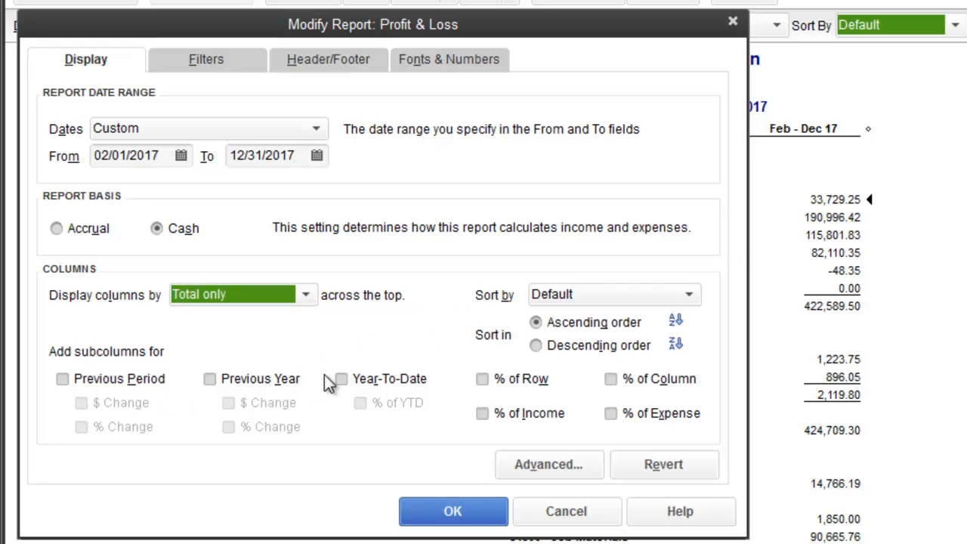
left_click(344, 380)
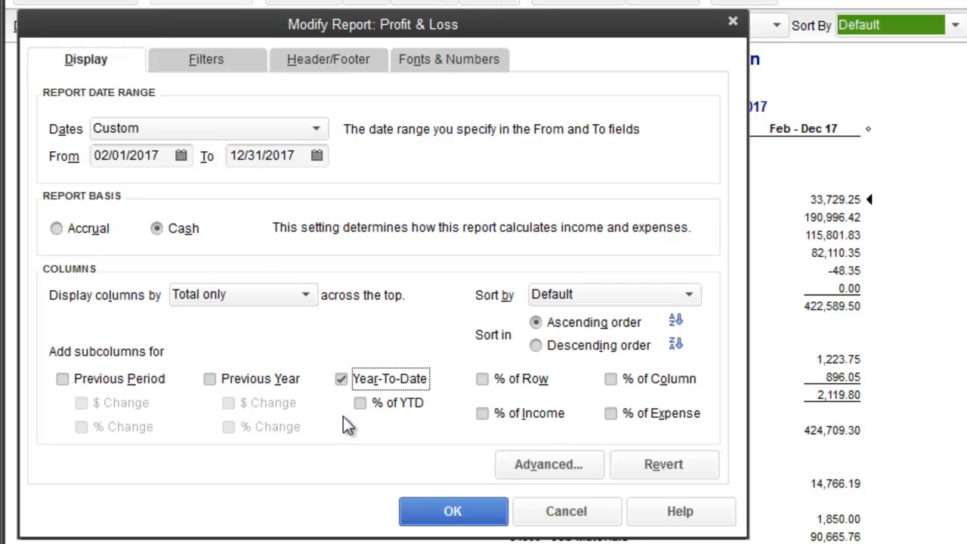
left_click(679, 293)
left_click(679, 293)
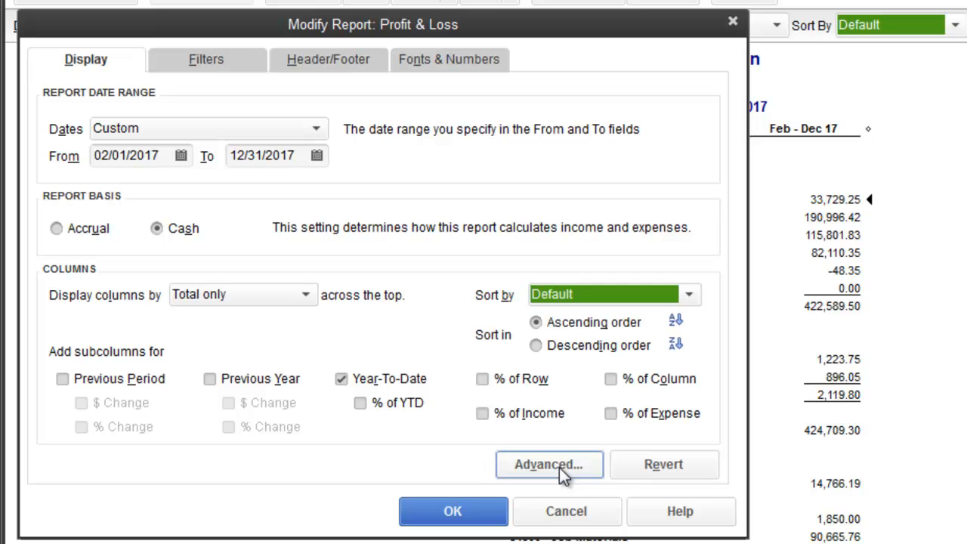
Set the advanced report options to display only Non-zero rows and Non-zero columns.
left_click(536, 468)
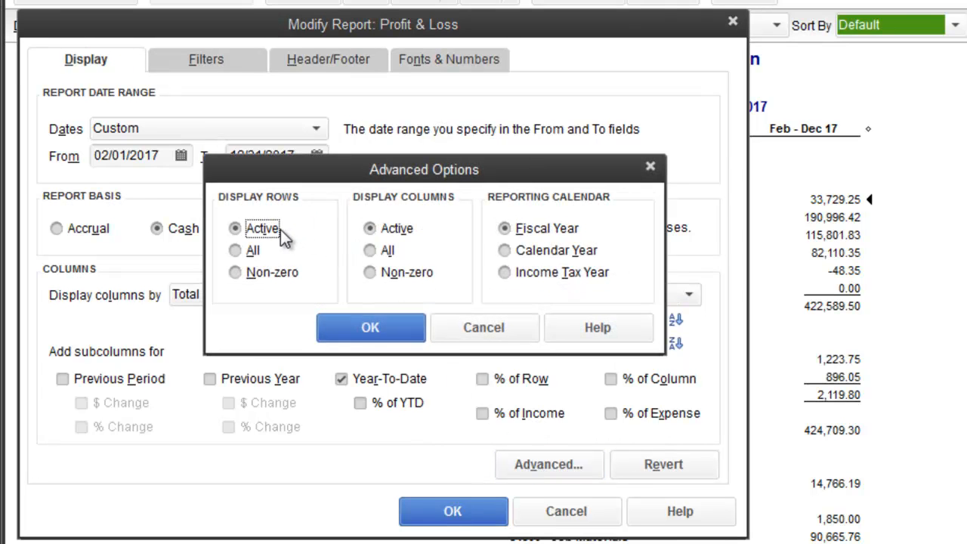
left_click(235, 274)
left_click(371, 274)
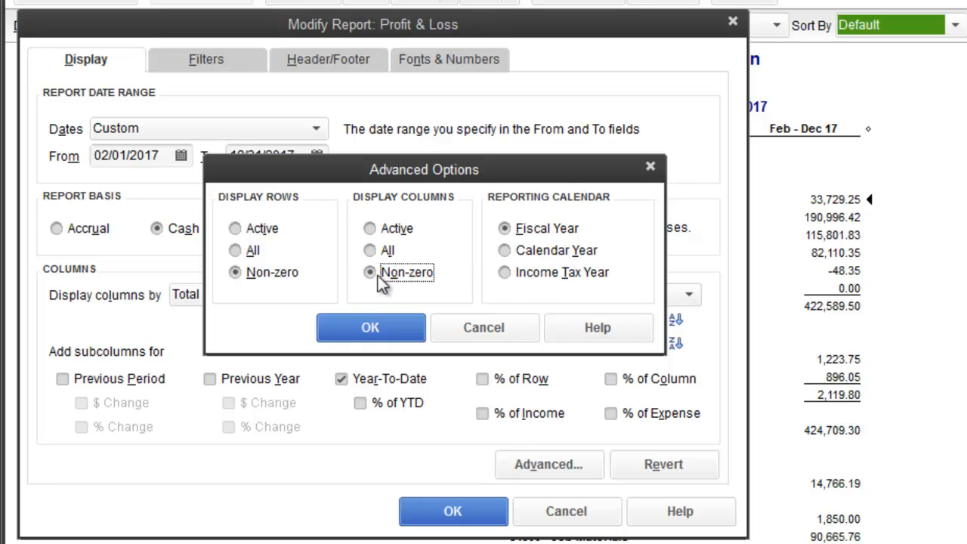
left_click(377, 330)
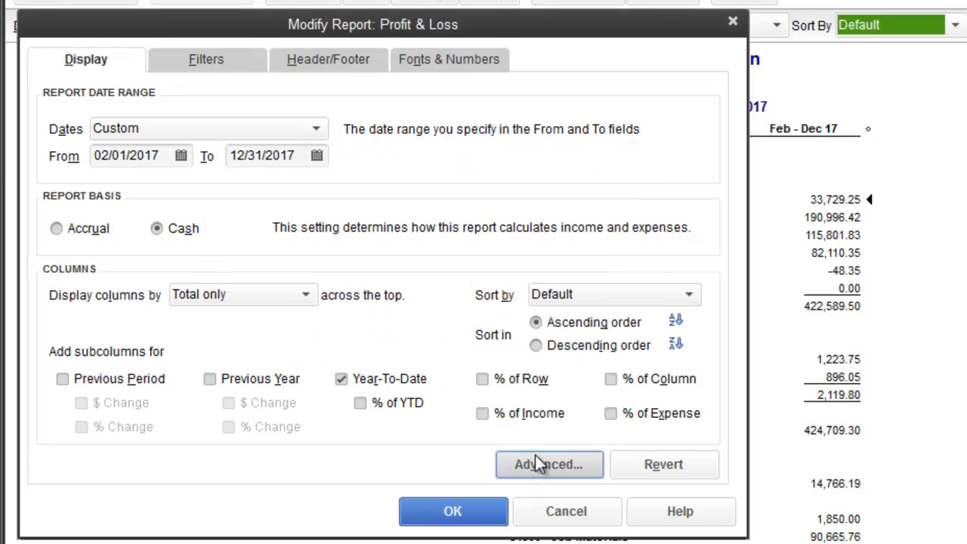
Review the report's filter, header/footer and font settings, and apply the customization.
left_click(210, 76)
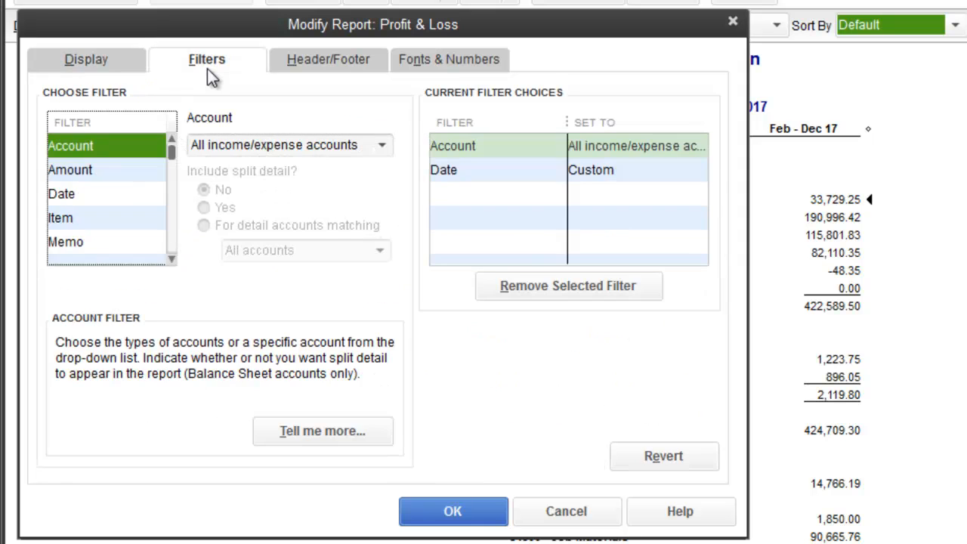
left_click(323, 68)
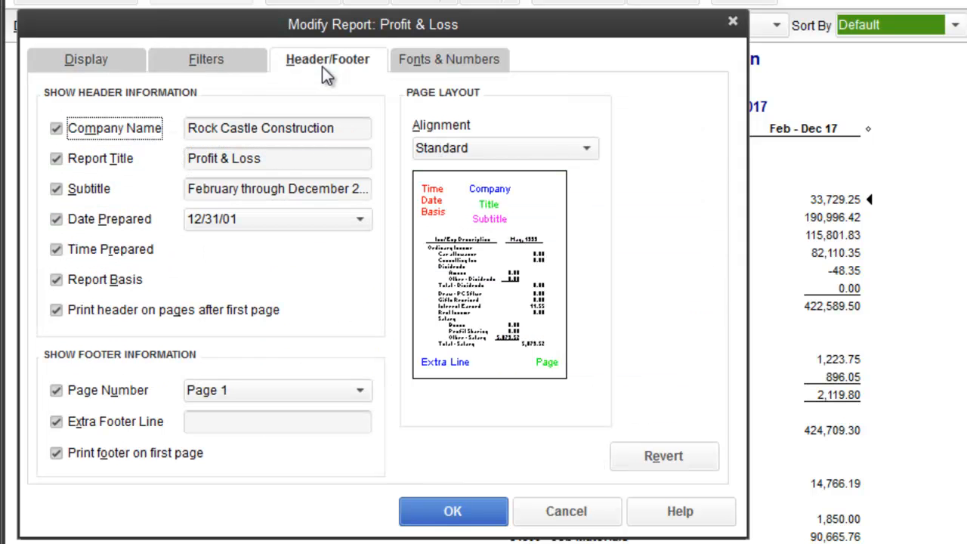
left_click(433, 66)
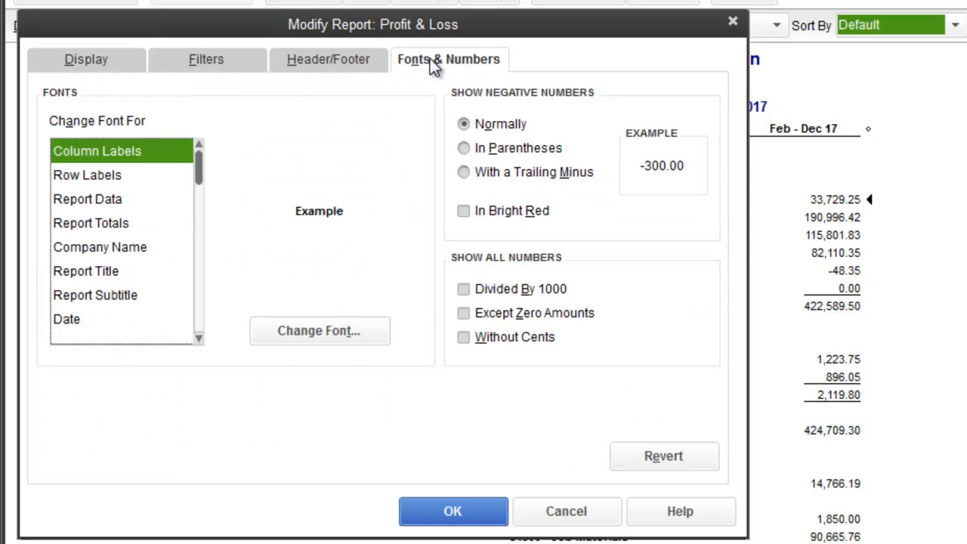
left_click(109, 66)
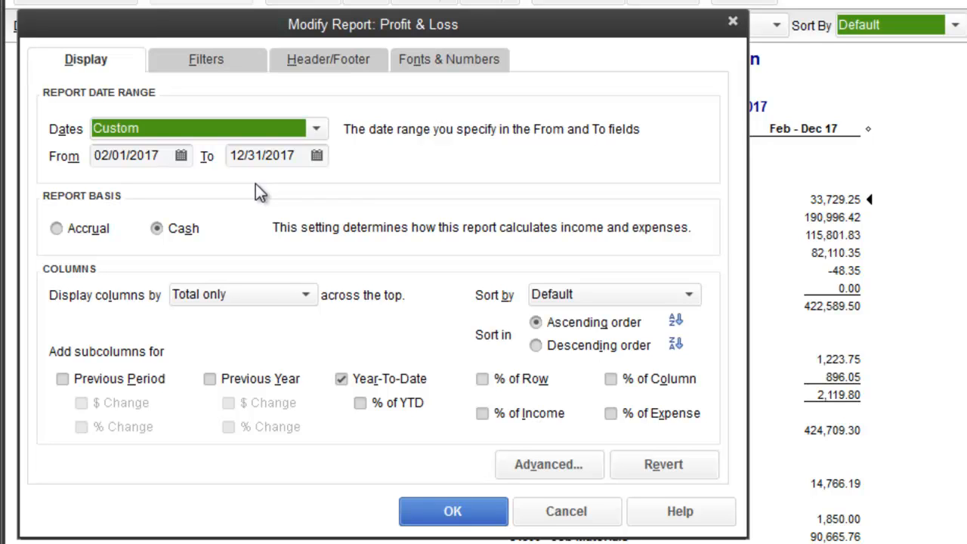
left_click(445, 512)
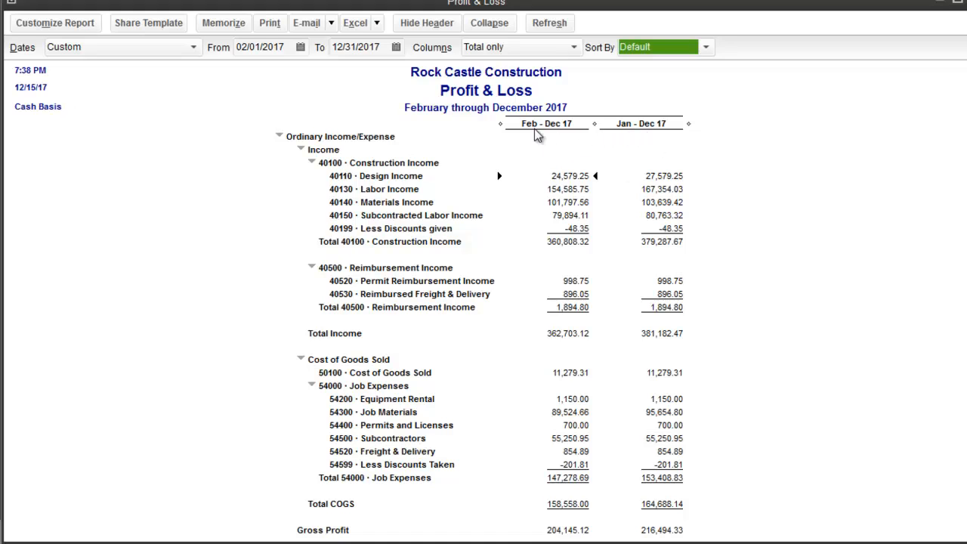
Set the customized Profit & Loss report's date range to This Month.
left_click(193, 47)
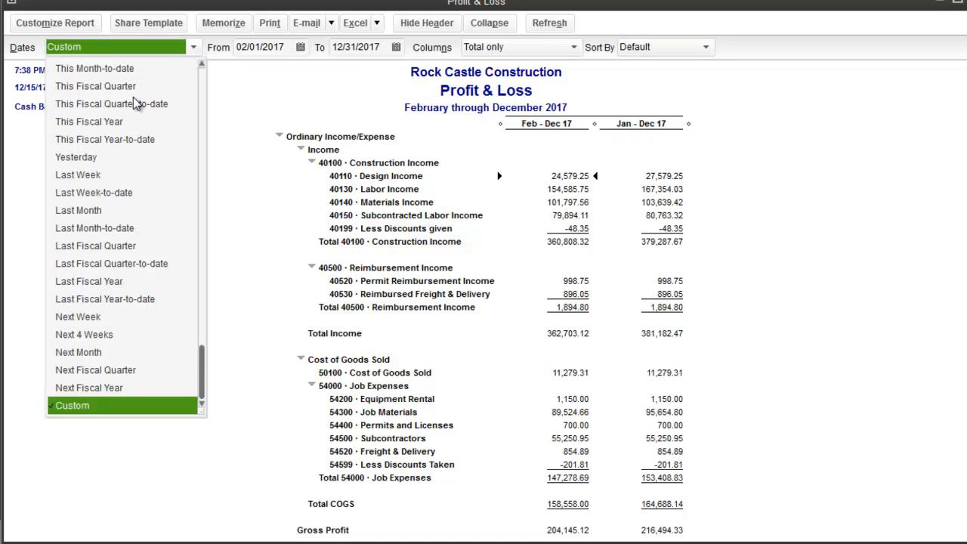
scroll(99, 158, "up", 2)
left_click(101, 139)
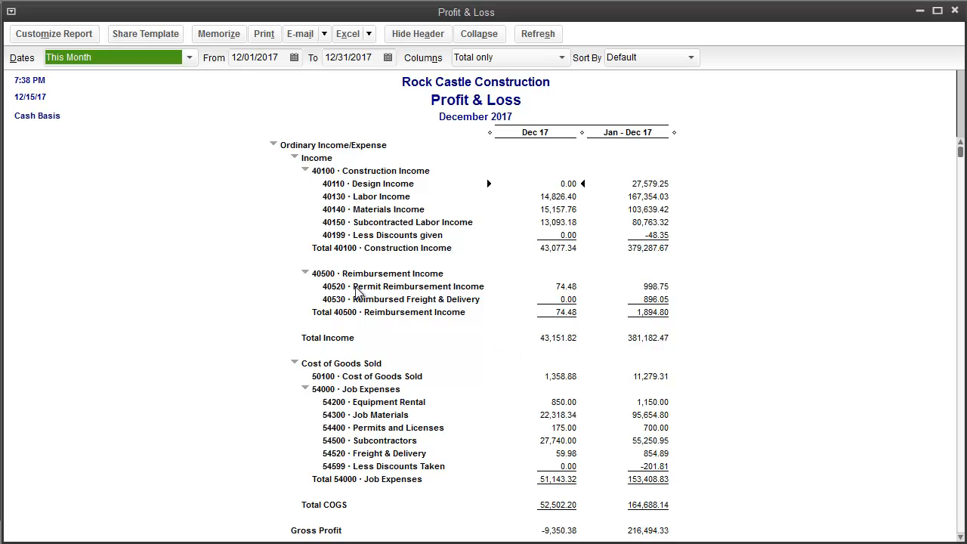
Start memorizing the report and name it "Profit & Loss Standard and Year to Date - Cash Basis".
left_click(219, 34)
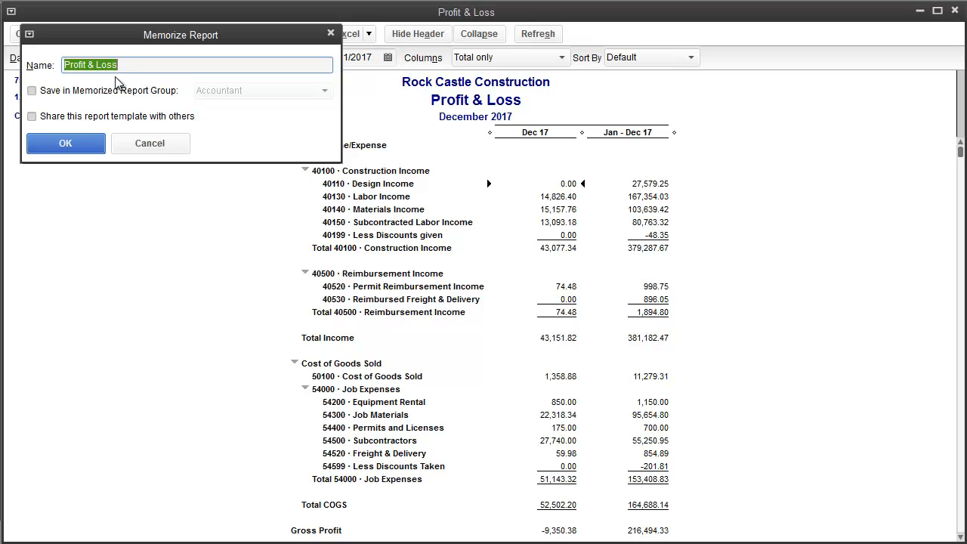
left_click(145, 66)
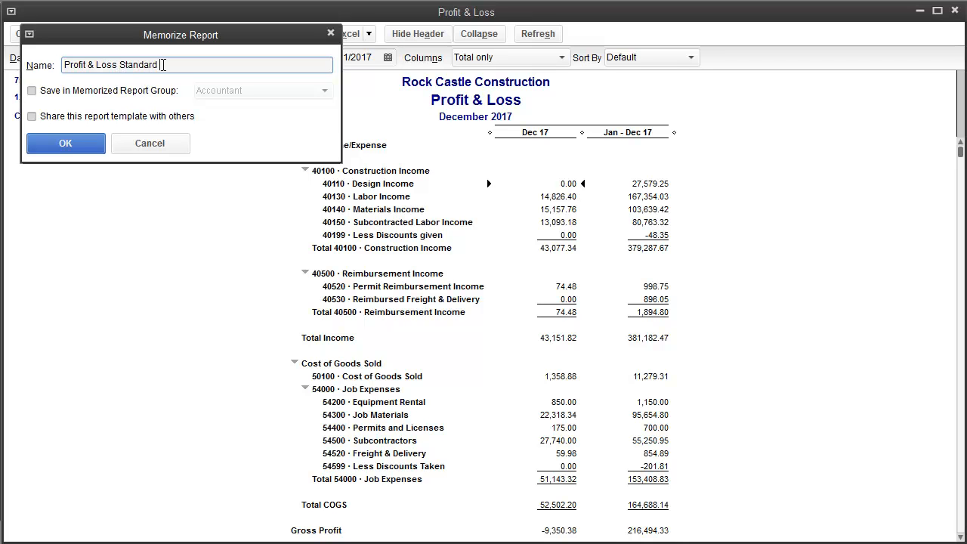
type("and Year to Date - Cash Basis")
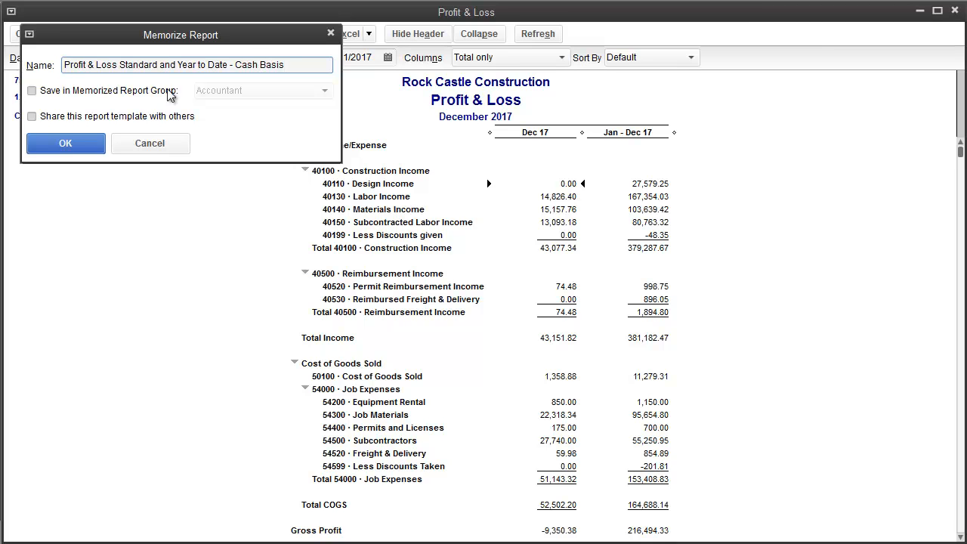
left_click(33, 90)
left_click(322, 92)
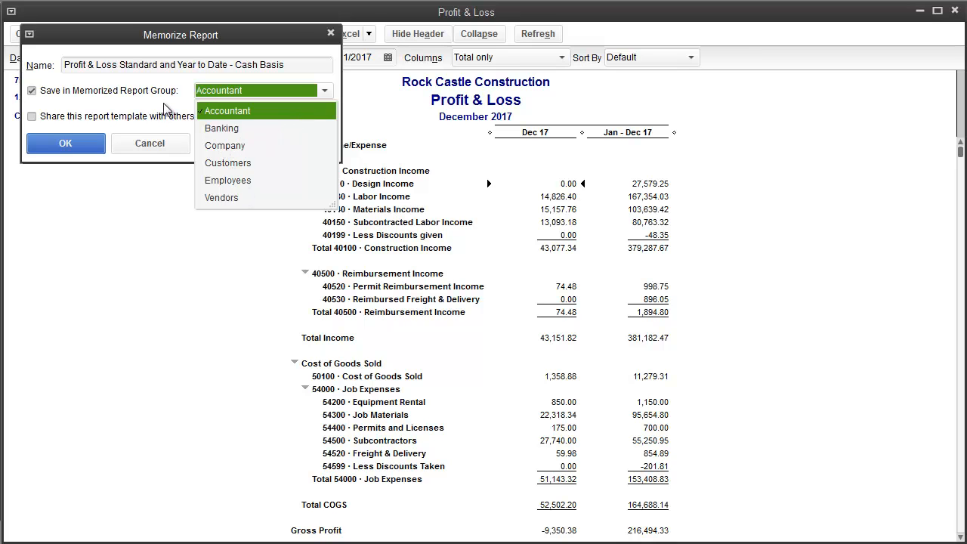
left_click(44, 92)
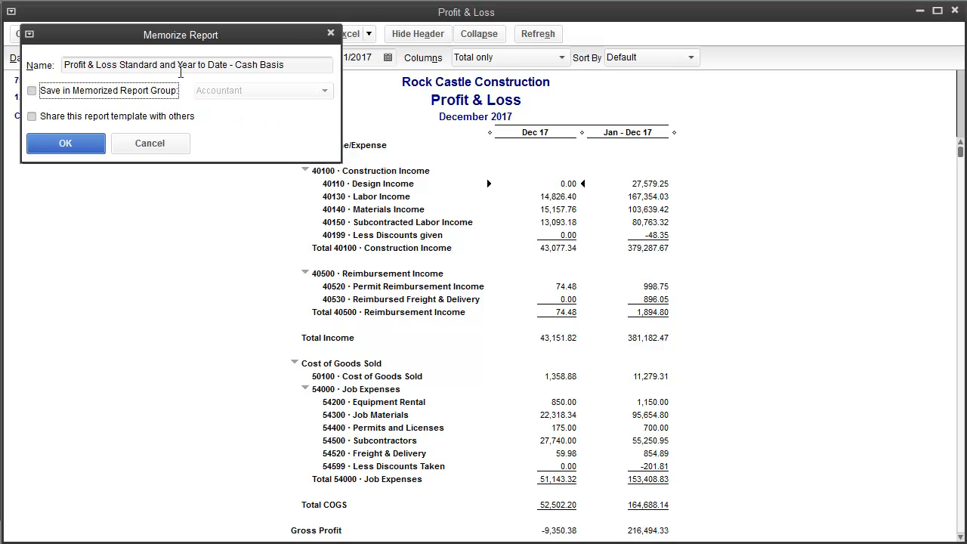
Save the memorized report, and view the e-mail and Excel export options available for it.
left_click(74, 146)
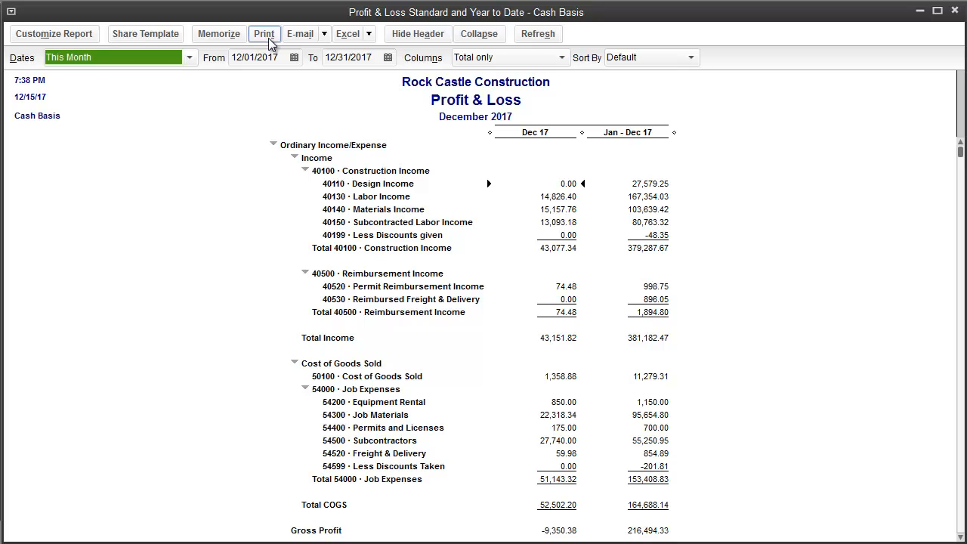
left_click(323, 35)
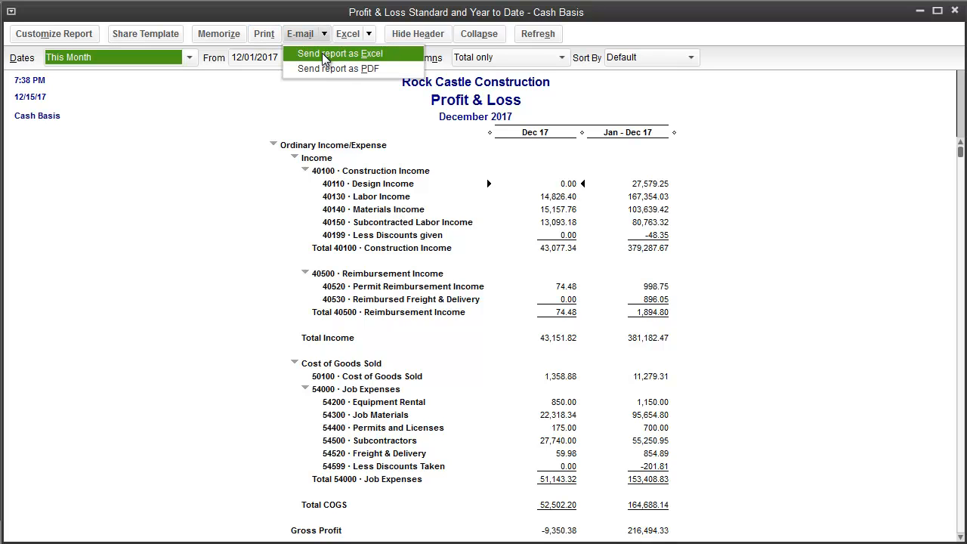
left_click(368, 35)
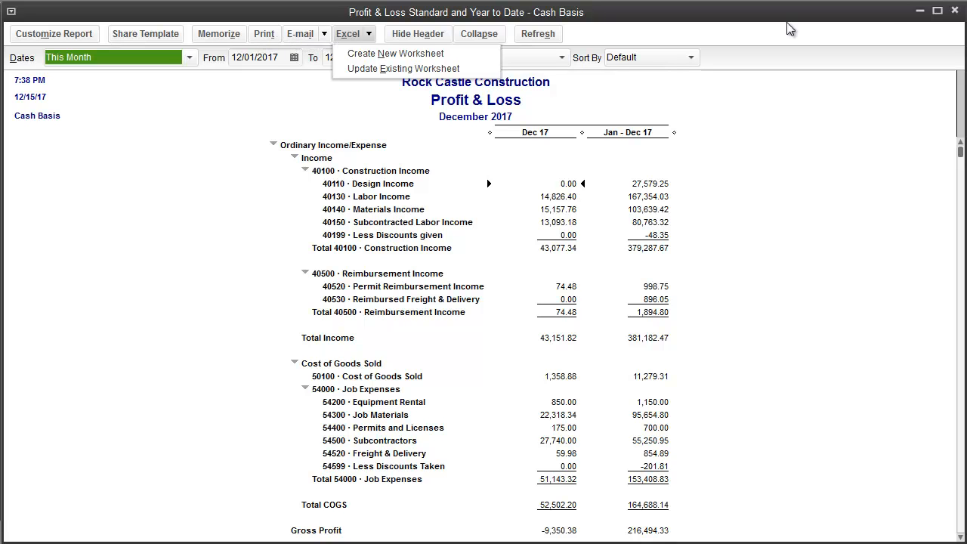
Close the report windows and browse the memorized reports in the Report Center.
left_click(956, 12)
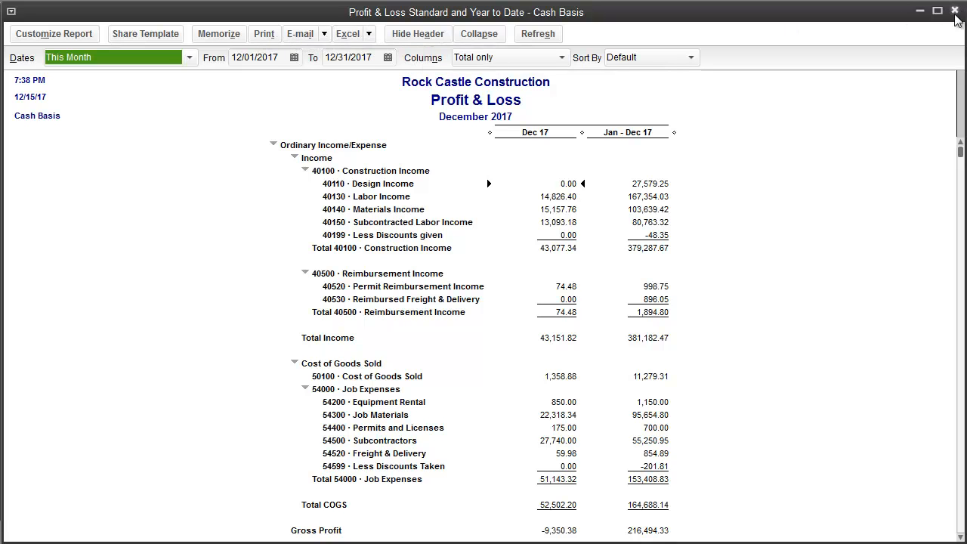
left_click(956, 13)
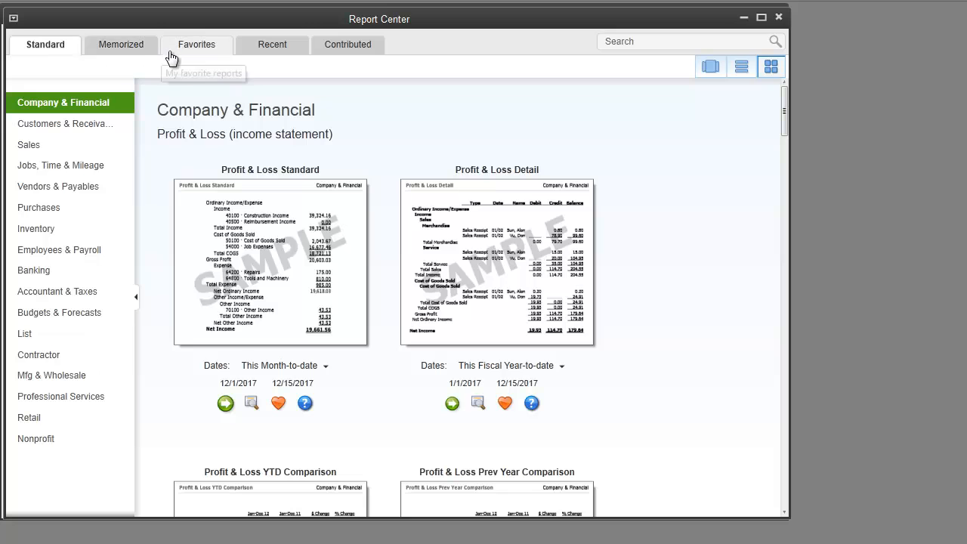
left_click(118, 49)
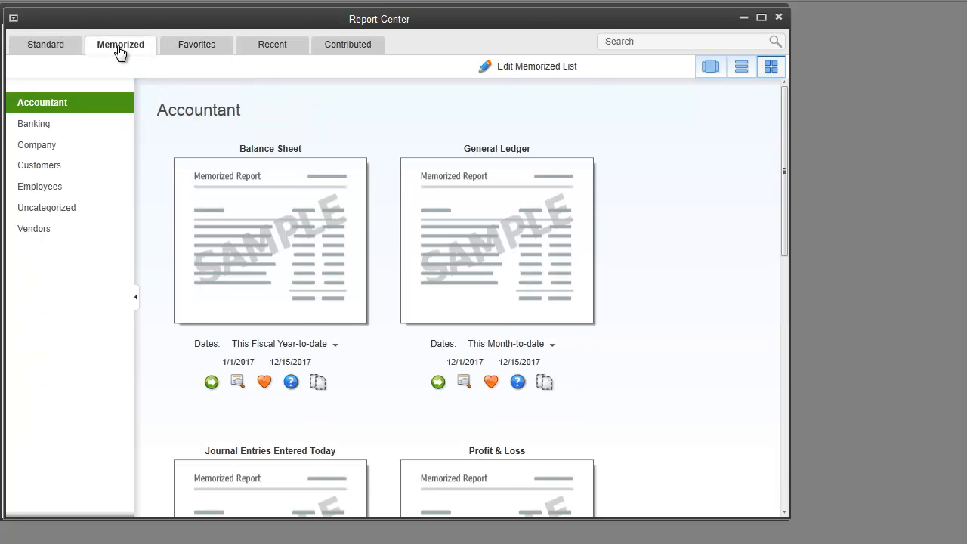
scroll(259, 132, "down", 5)
scroll(259, 130, "down", 3)
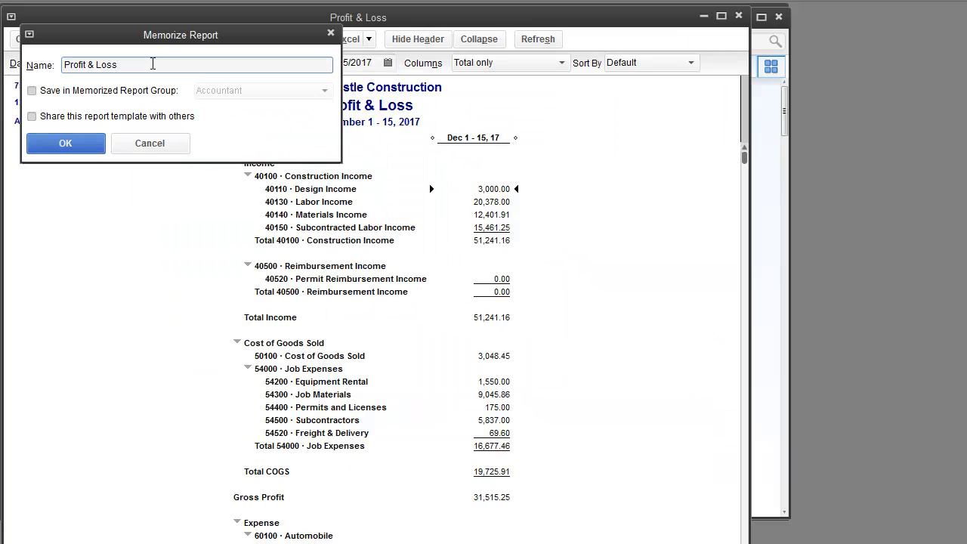
Name the report being memorized "Profit & Loss Standard & Yead to Date - Cash Basis".
type("Standard & Yeard to date -")
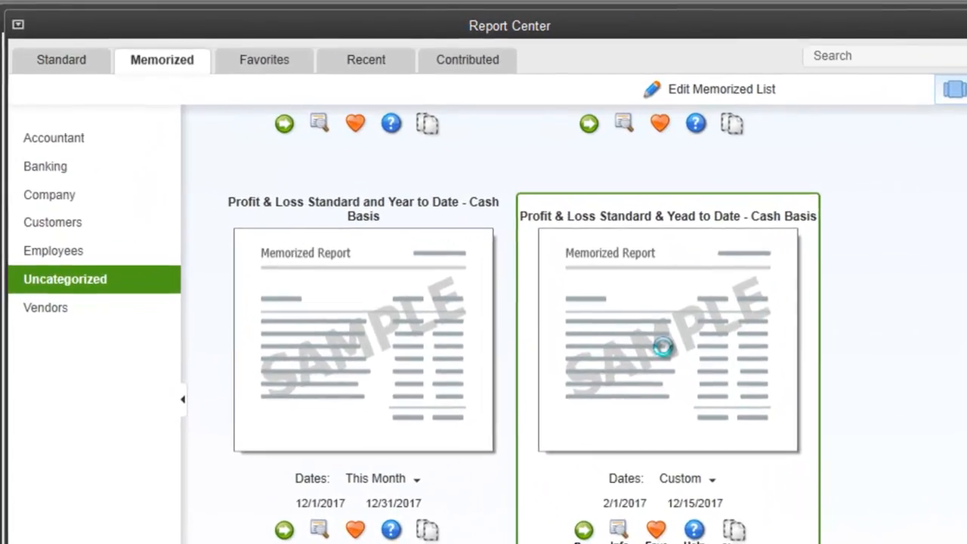
Open the memorized report "Profit & Loss Standard & Yead to Date - Cash Basis" and widen its window.
double_click(493, 258)
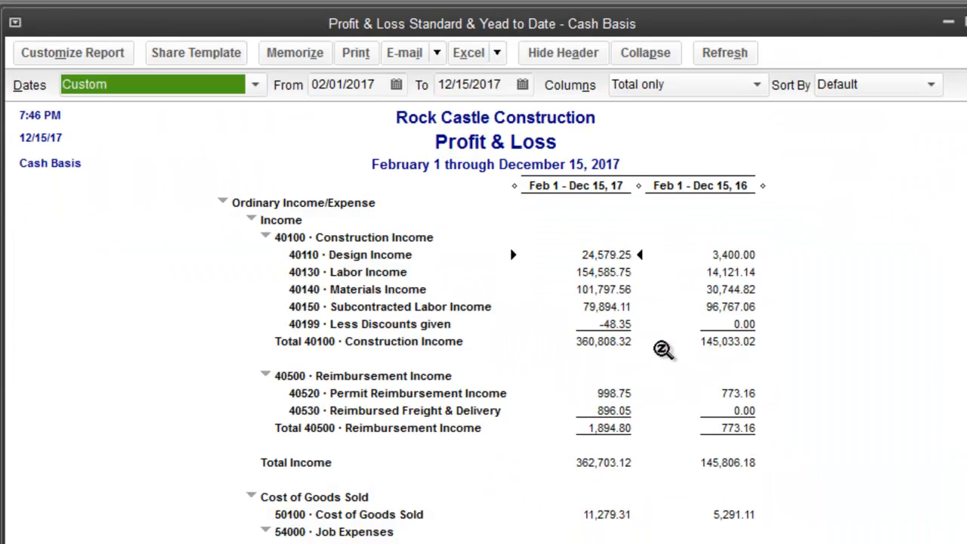
scroll(495, 363, "down", 1)
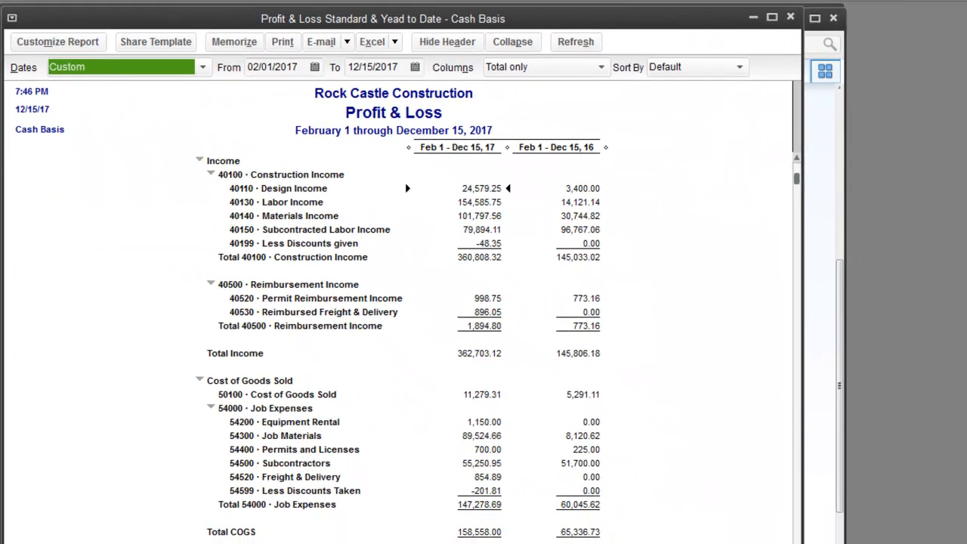
left_click_drag(802, 540, 966, 540)
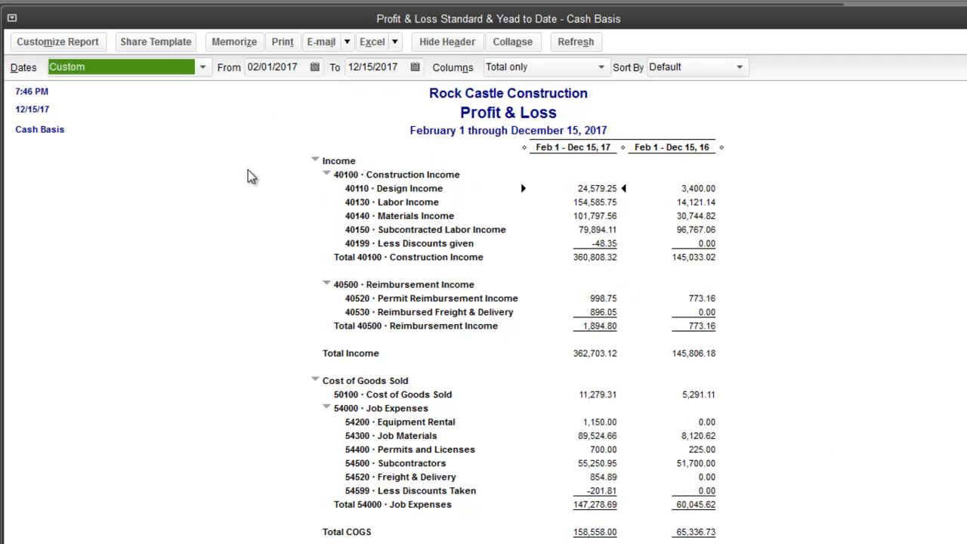
Memorize the report as "Profit & Loss - Standard - For Accountant", saving it in the Accountant memorized report group.
left_click(235, 43)
left_click(457, 198)
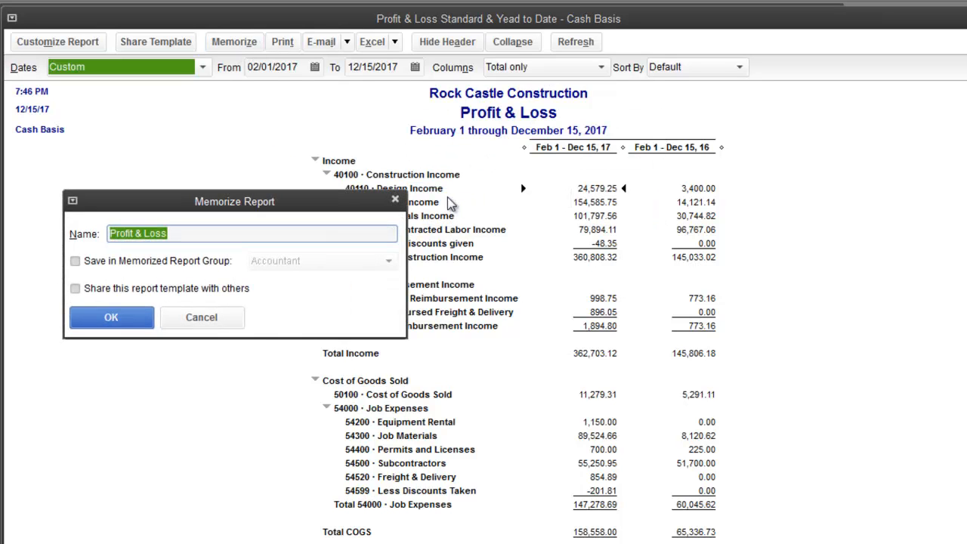
left_click(202, 233)
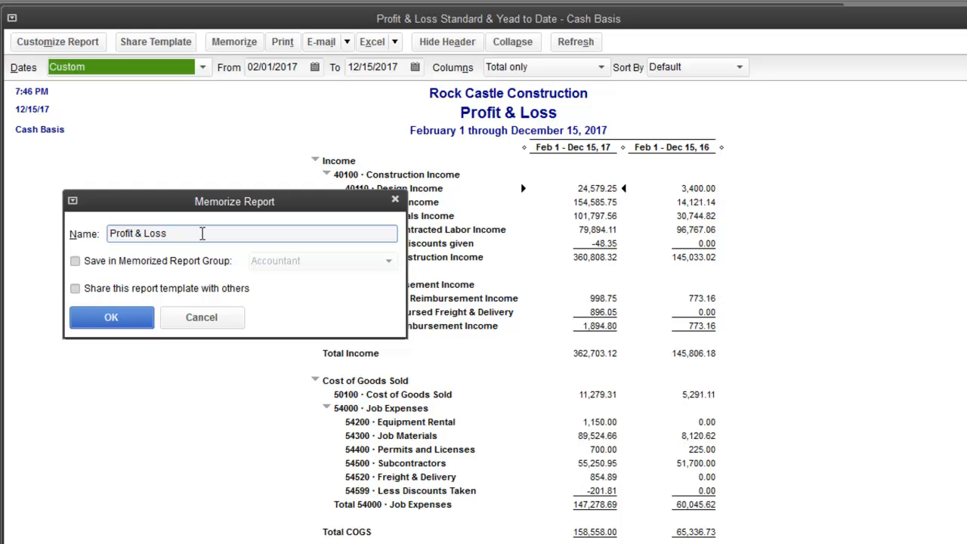
type("- Standa")
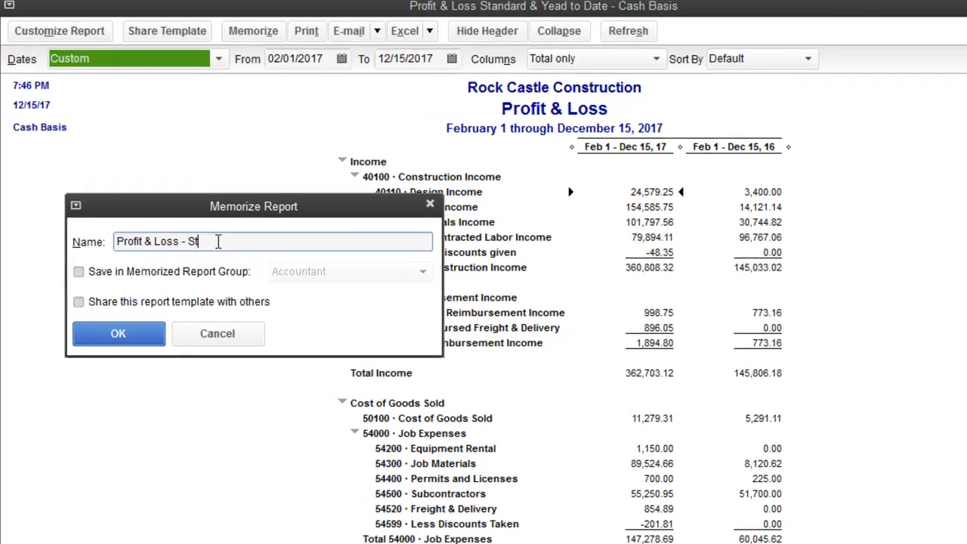
type("r")
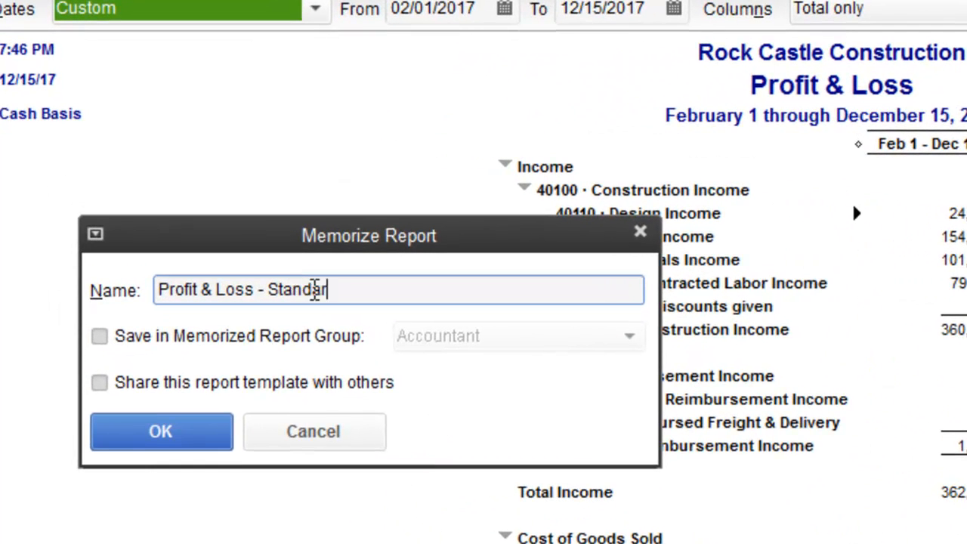
type("d - ")
type("For Accountant")
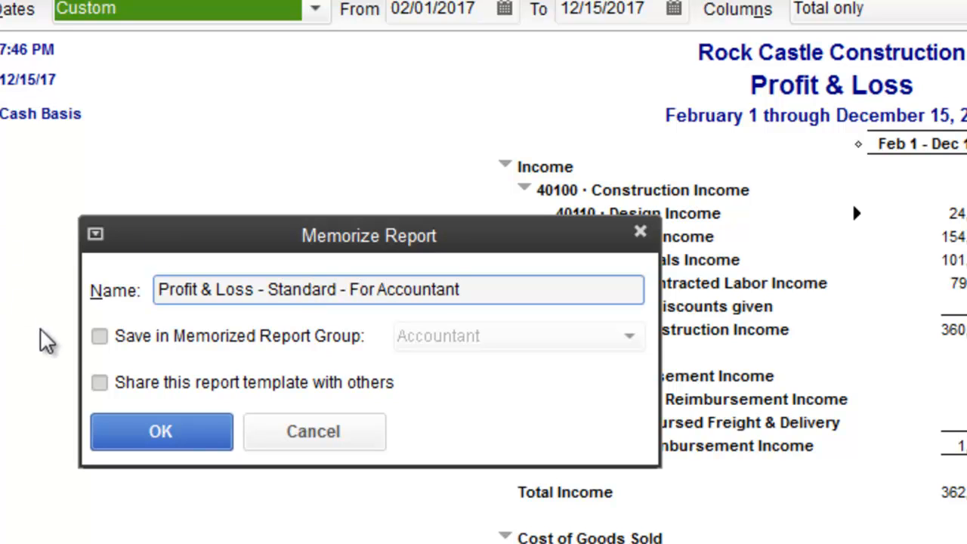
left_click(99, 337)
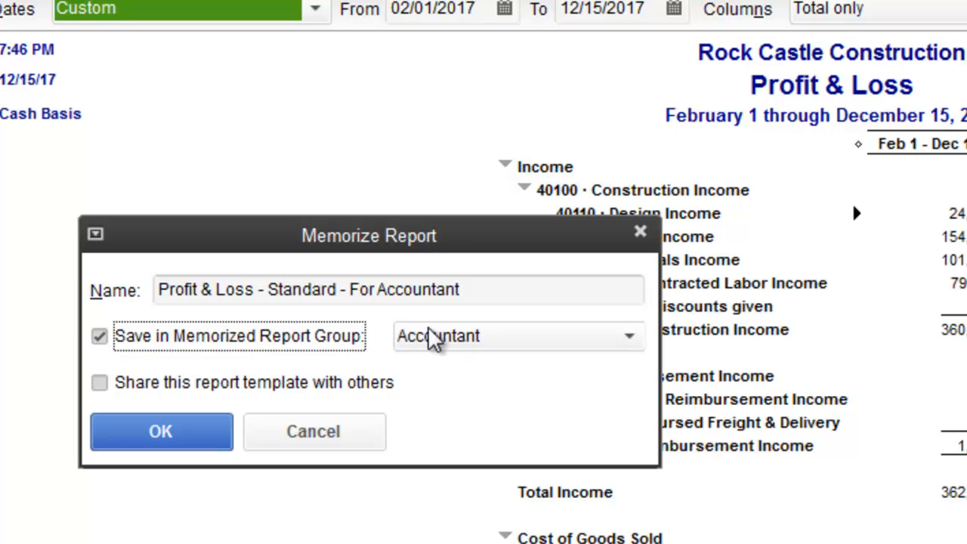
left_click(193, 433)
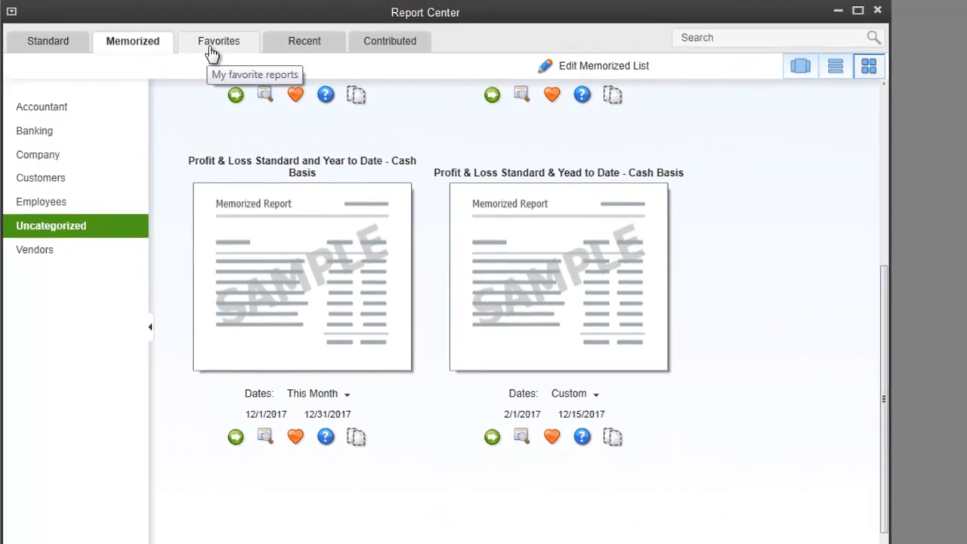
Mark the Accountant group's memorized Balance Sheet as a favorite and view the favorite reports.
left_click(212, 52)
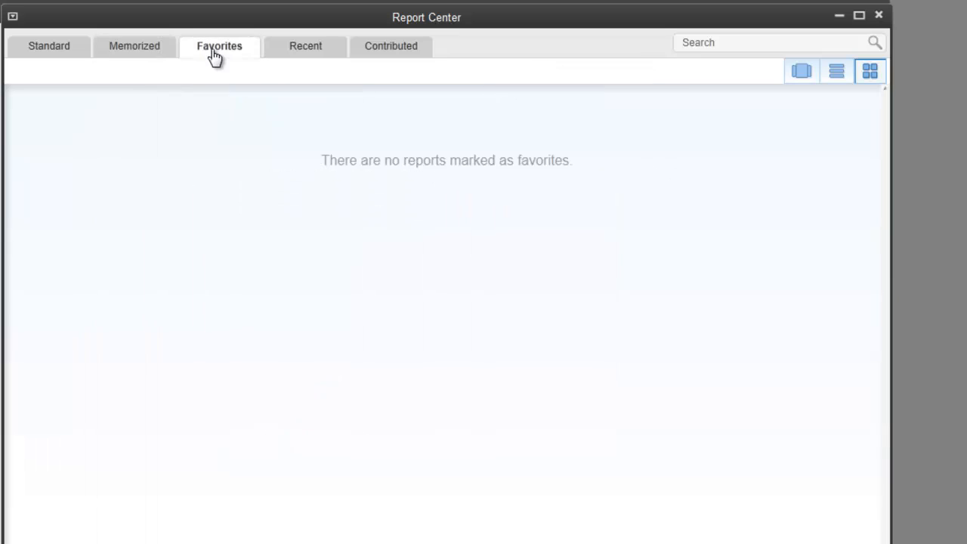
left_click(136, 47)
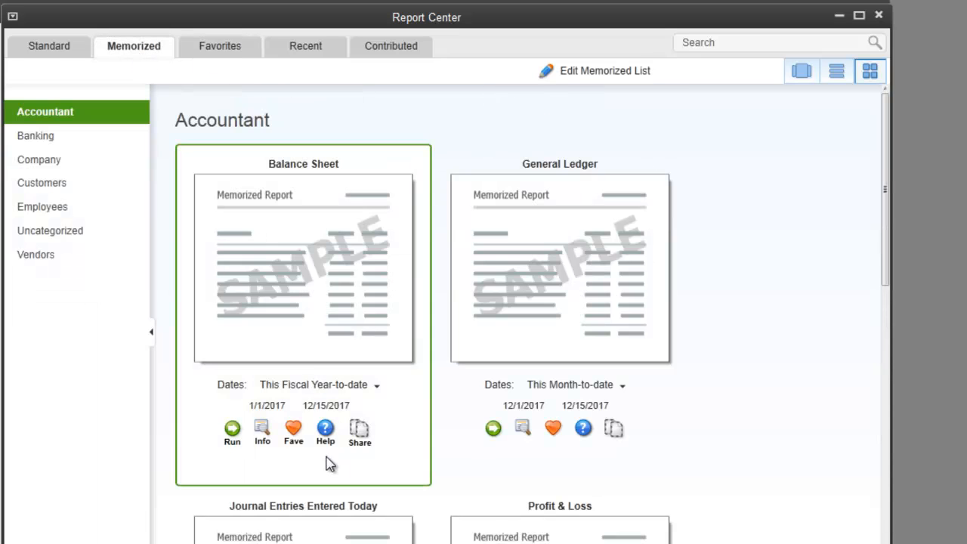
left_click(293, 429)
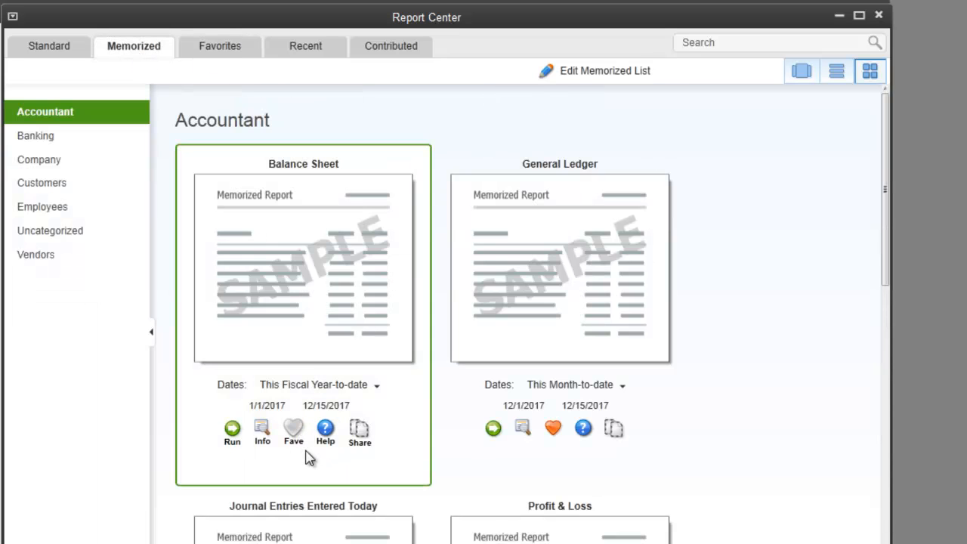
left_click(218, 53)
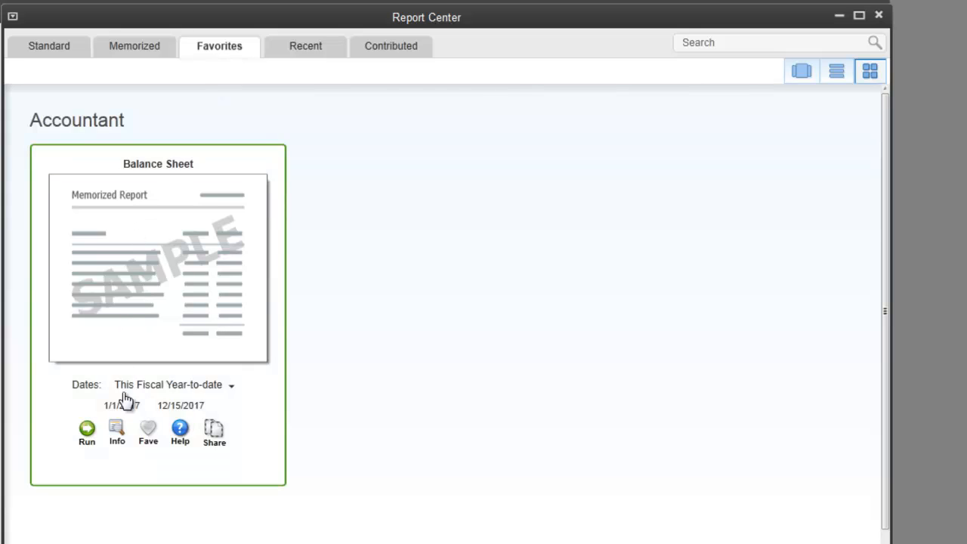
Browse the reports that were run recently today.
left_click(309, 45)
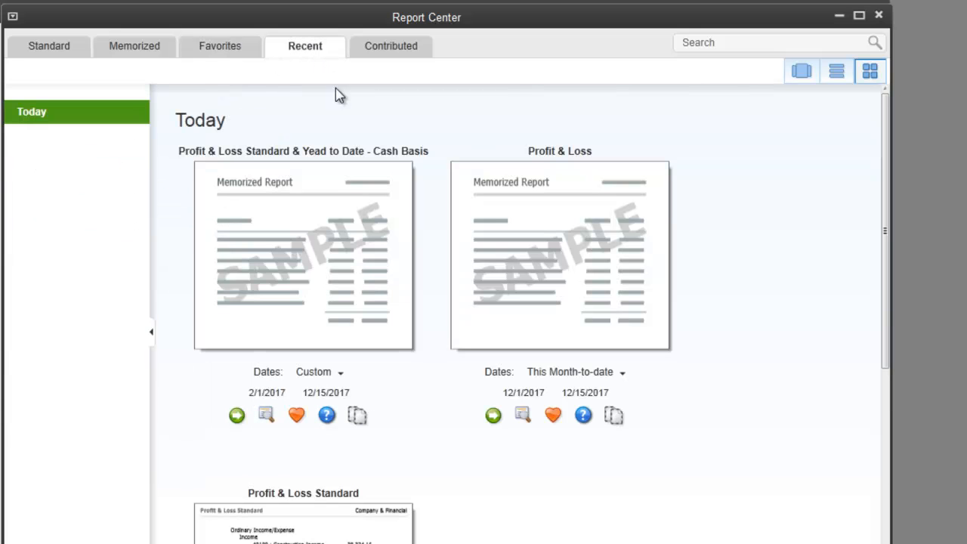
scroll(340, 252, "down", 3)
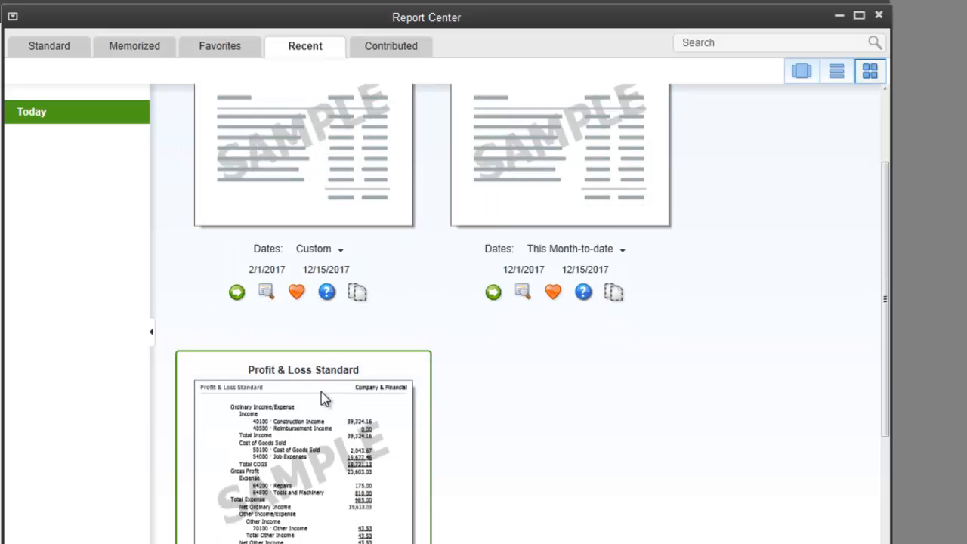
scroll(308, 311, "up", 3)
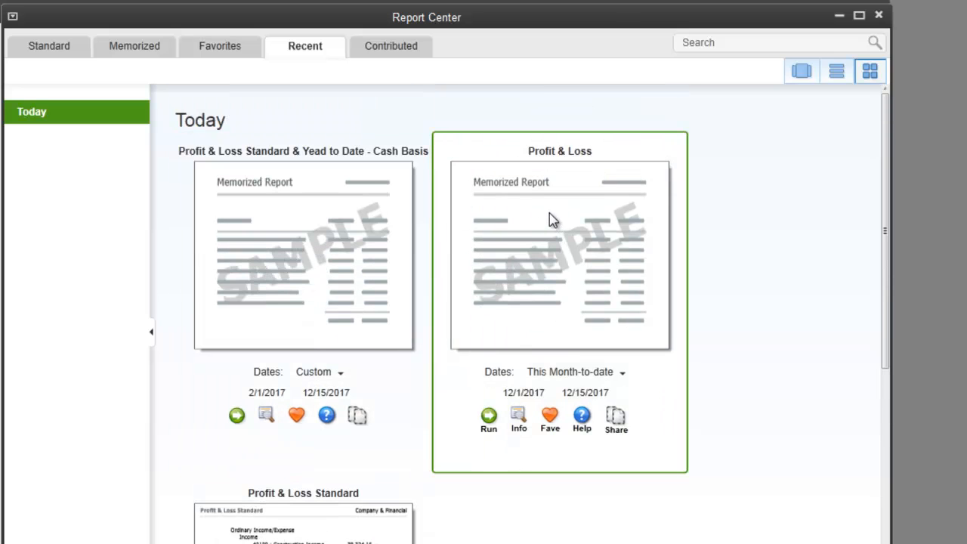
scroll(542, 218, "down", 4)
scroll(519, 233, "down", 1)
scroll(514, 233, "up", 4)
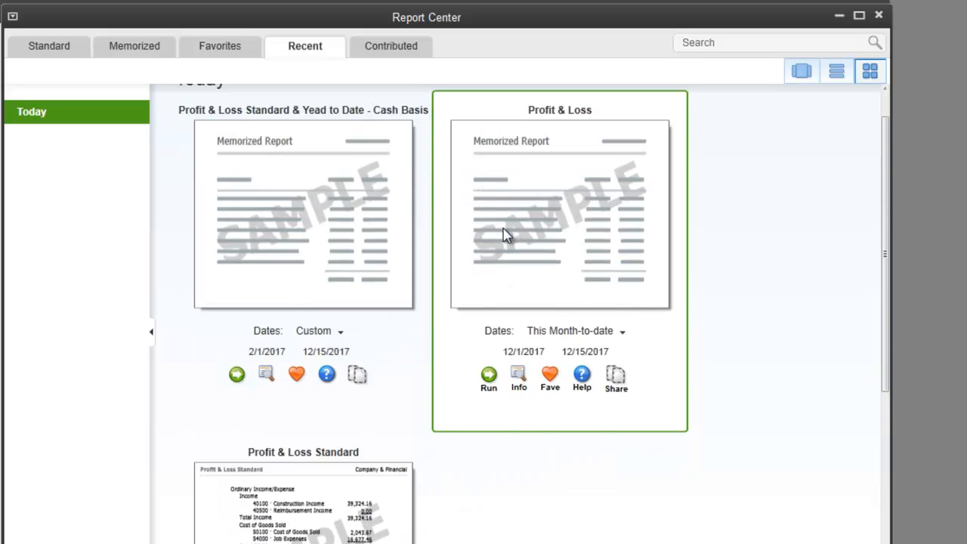
scroll(500, 233, "up", 1)
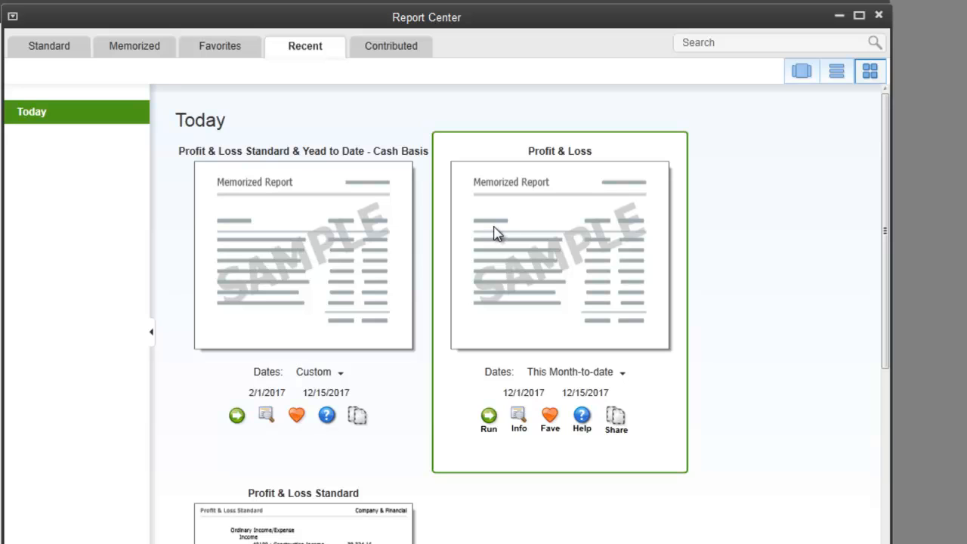